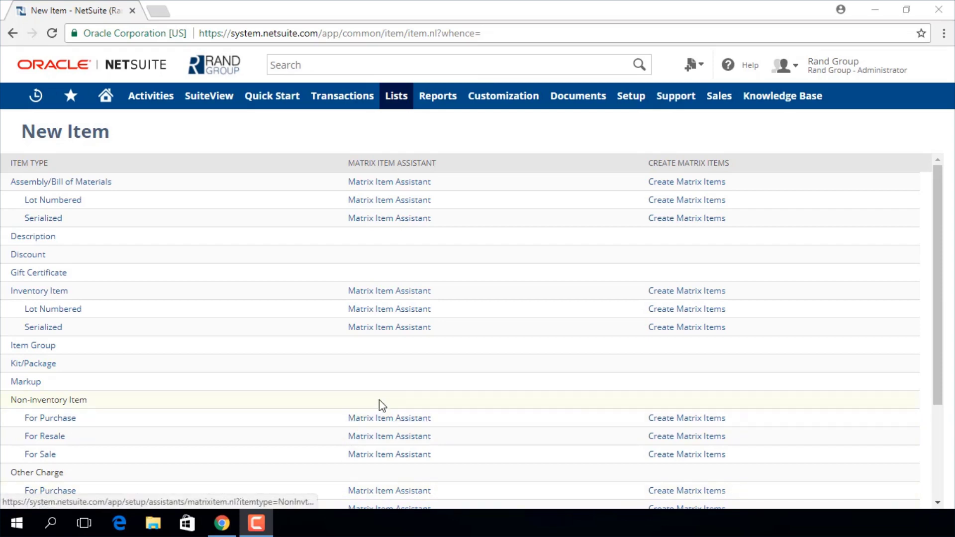
- Read the NetSuite help center page describing the different item types
click(749, 65)
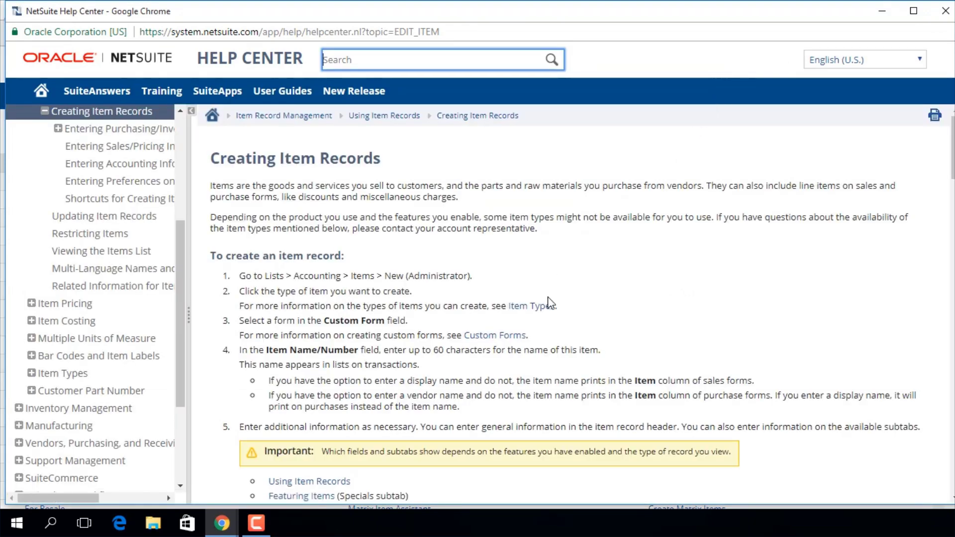
click(533, 311)
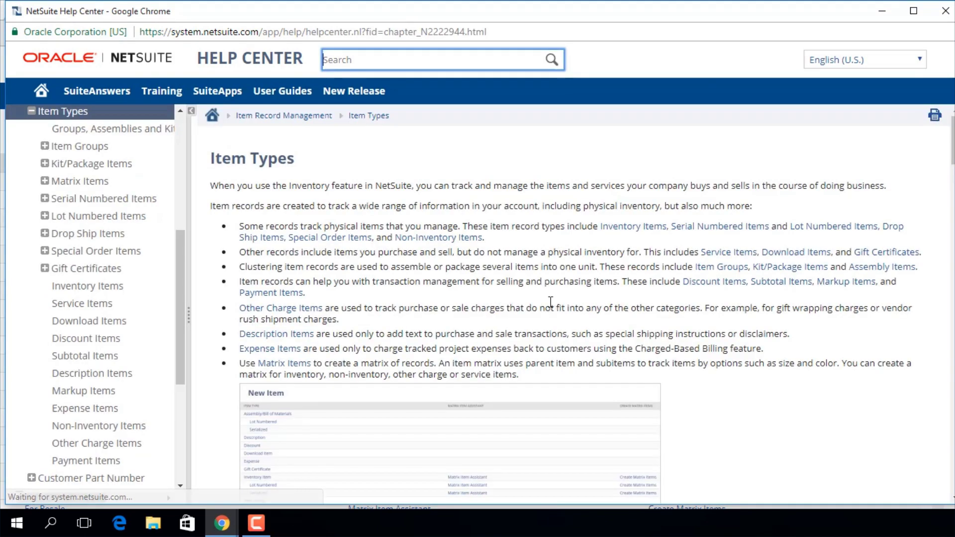
scroll(552, 301, down, 15)
scroll(552, 298, down, 7)
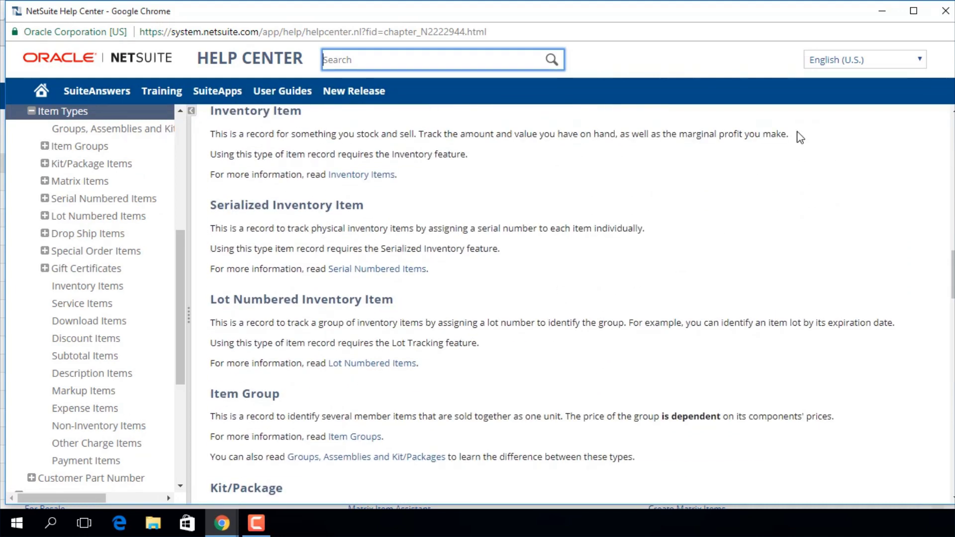
- Back in New Item, choose For Resale under Service
click(882, 10)
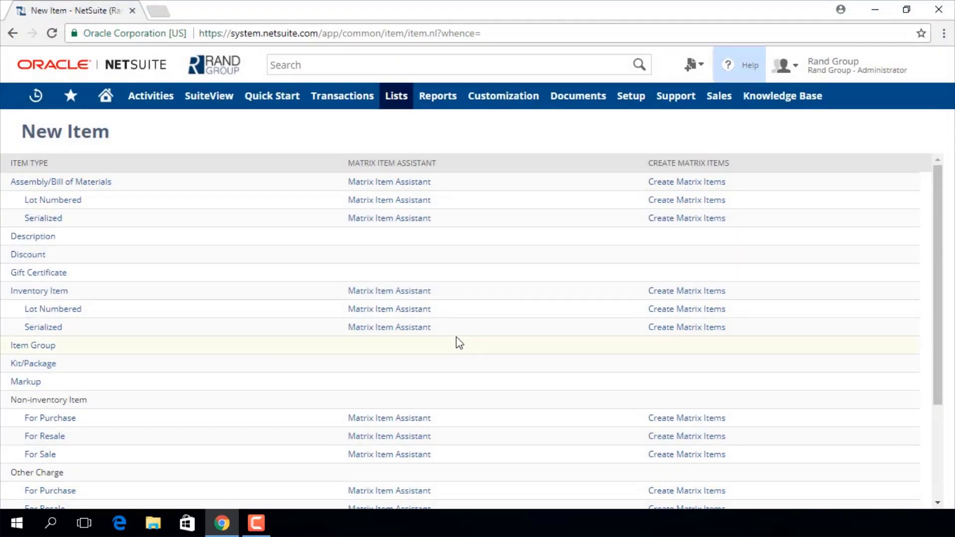
scroll(456, 336, down, 3)
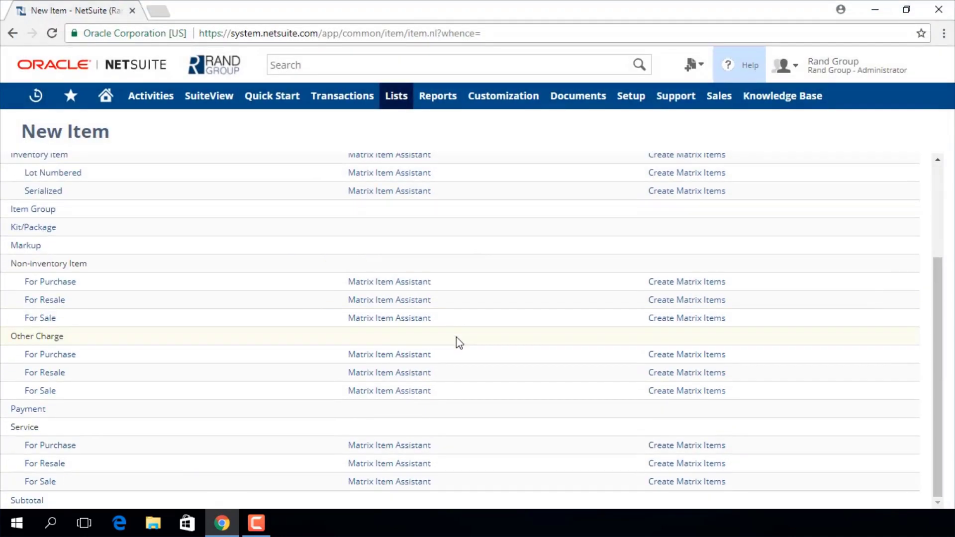
click(56, 464)
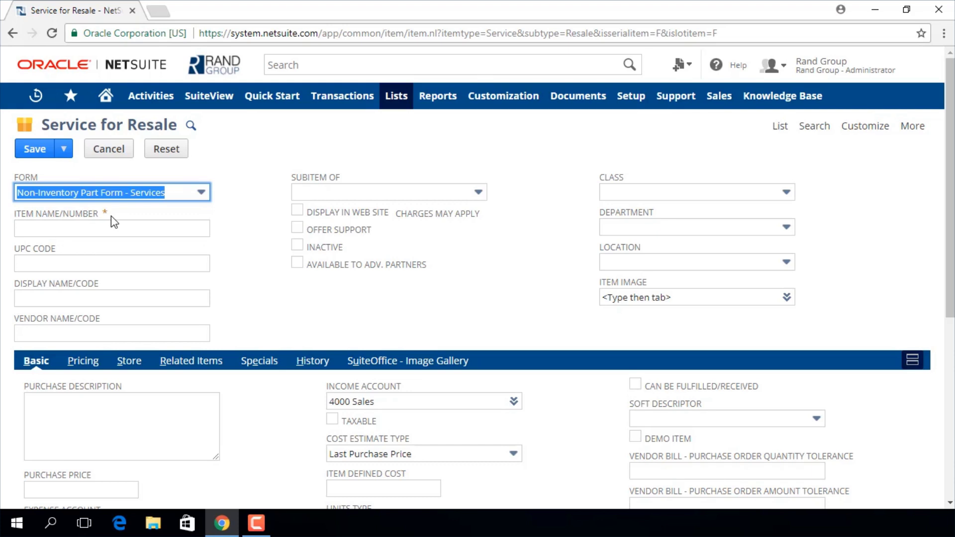
click(67, 215)
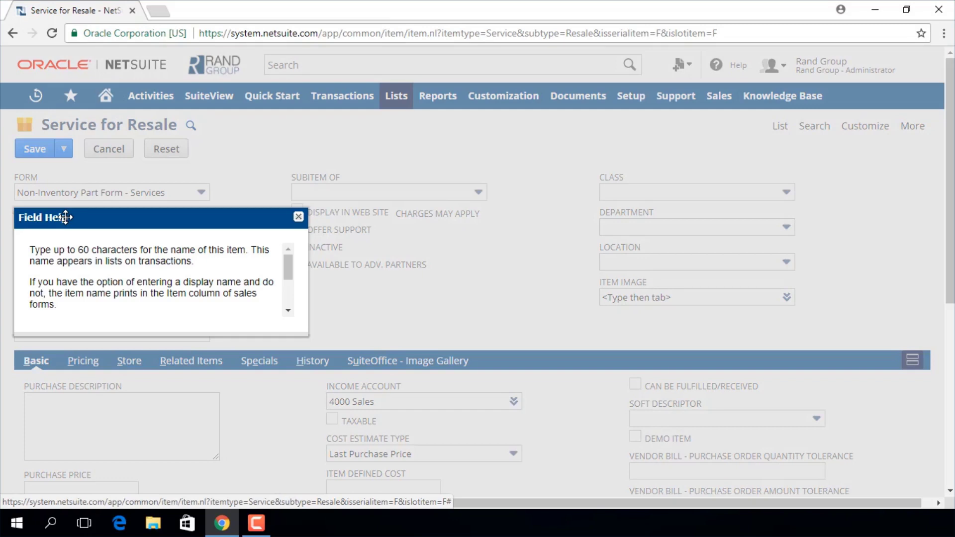
click(299, 217)
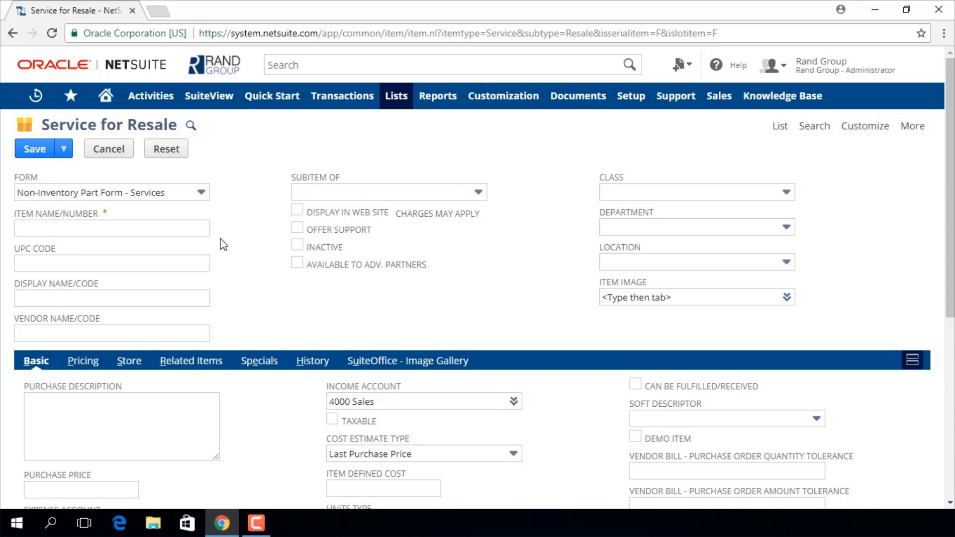
click(201, 192)
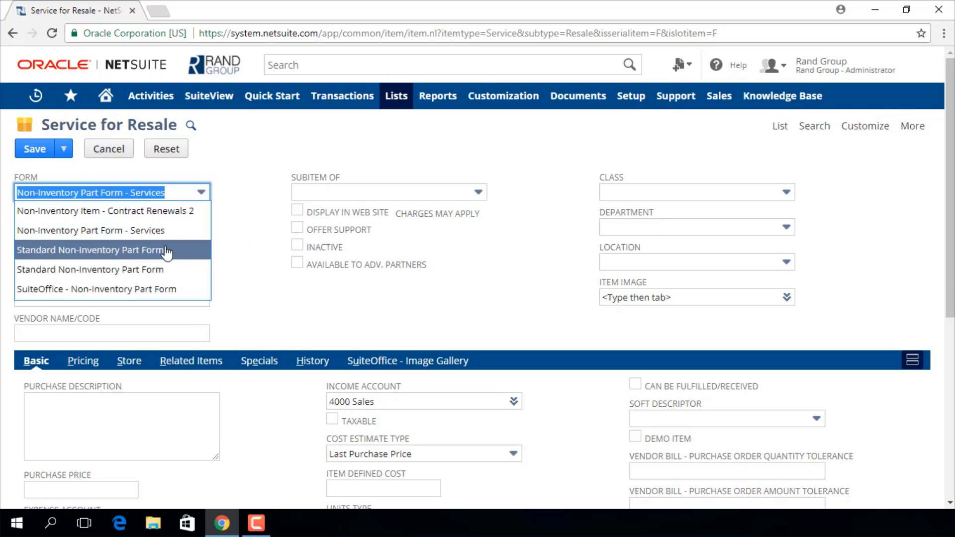
click(126, 231)
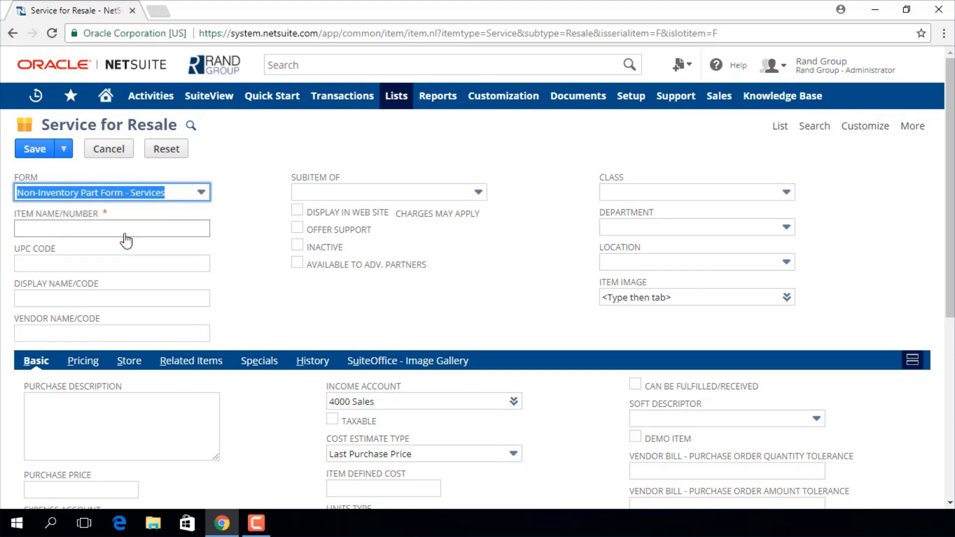
- Enter item name 'Painting' and display name 'Painting Services'
click(150, 229)
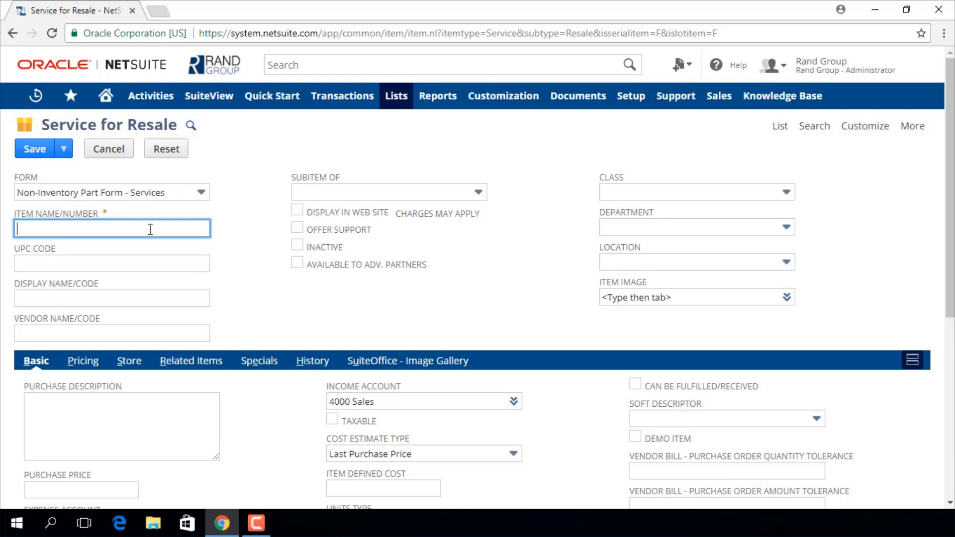
text(Painting)
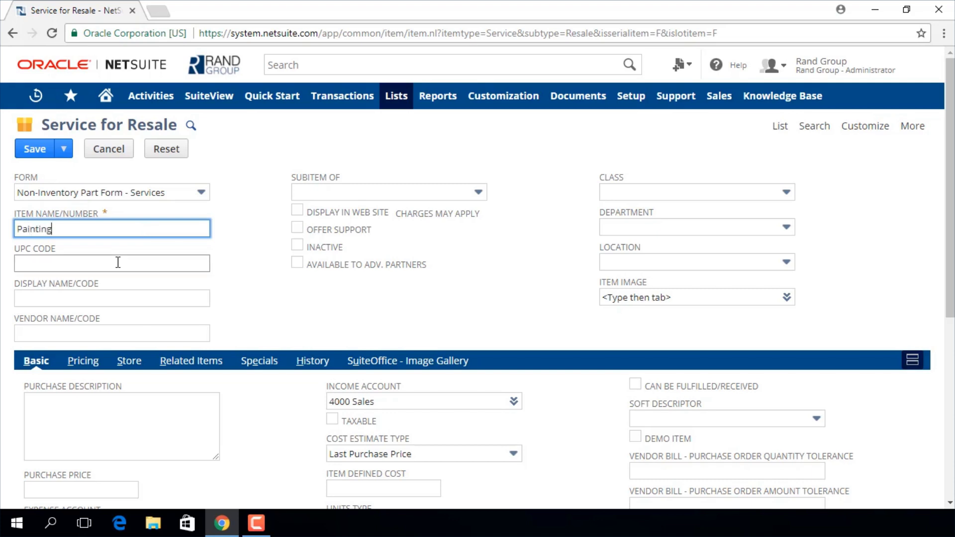
click(106, 303)
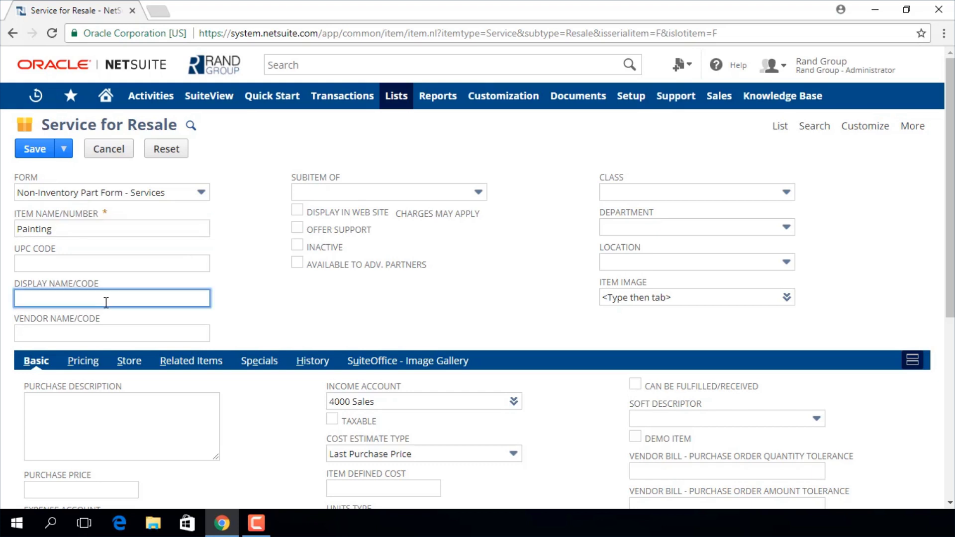
text(Painting Services)
click(550, 237)
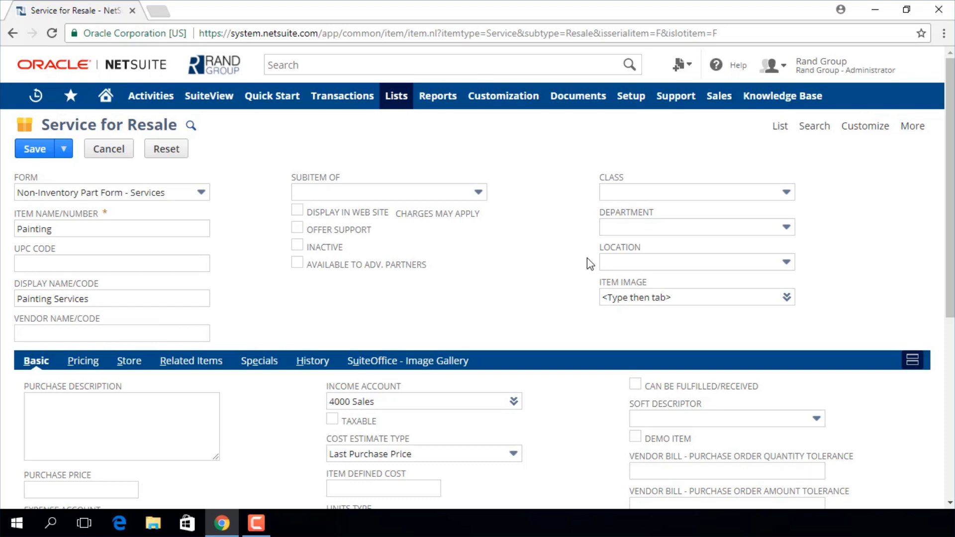
- Set the purchase description to 'Painting Services' and the units type to Time
scroll(315, 321, down, 3)
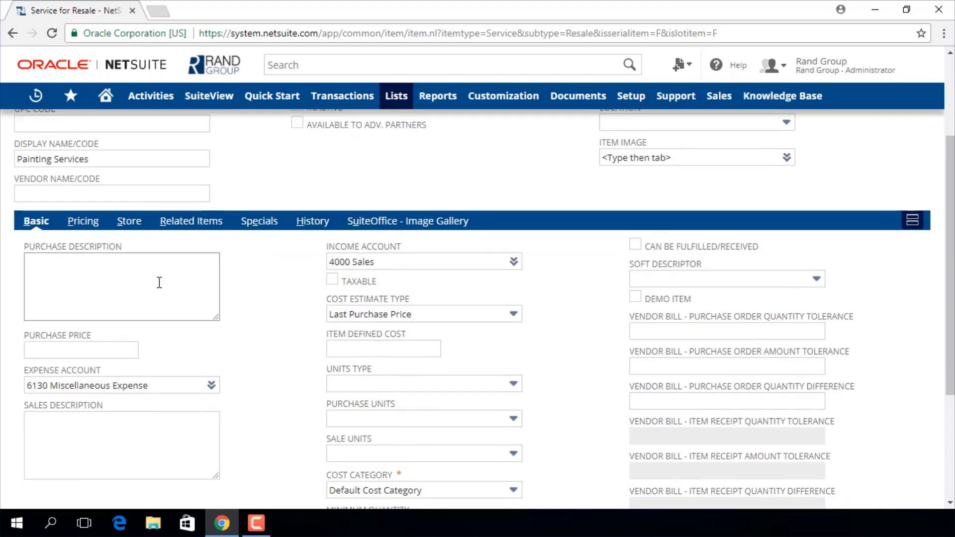
click(88, 295)
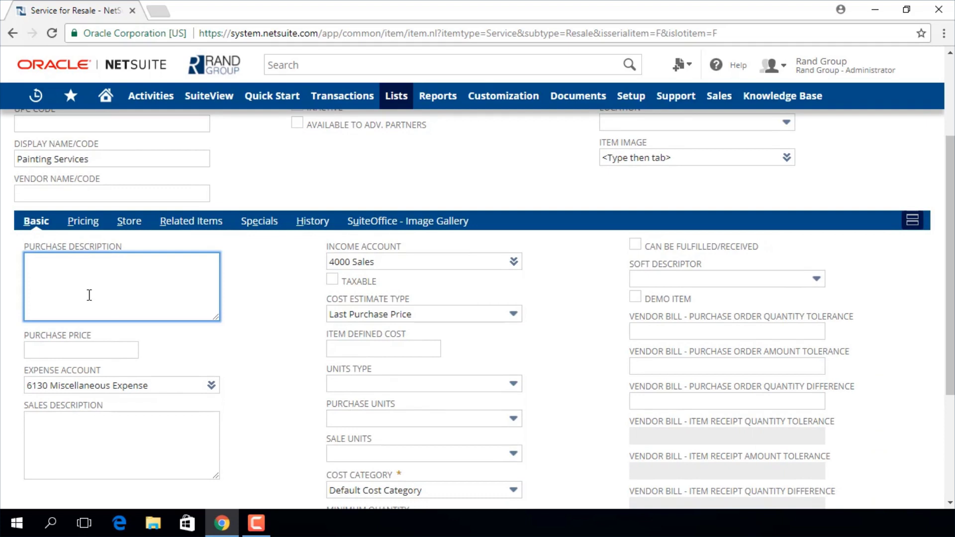
text(Painting Services)
scroll(60, 292, down, 1)
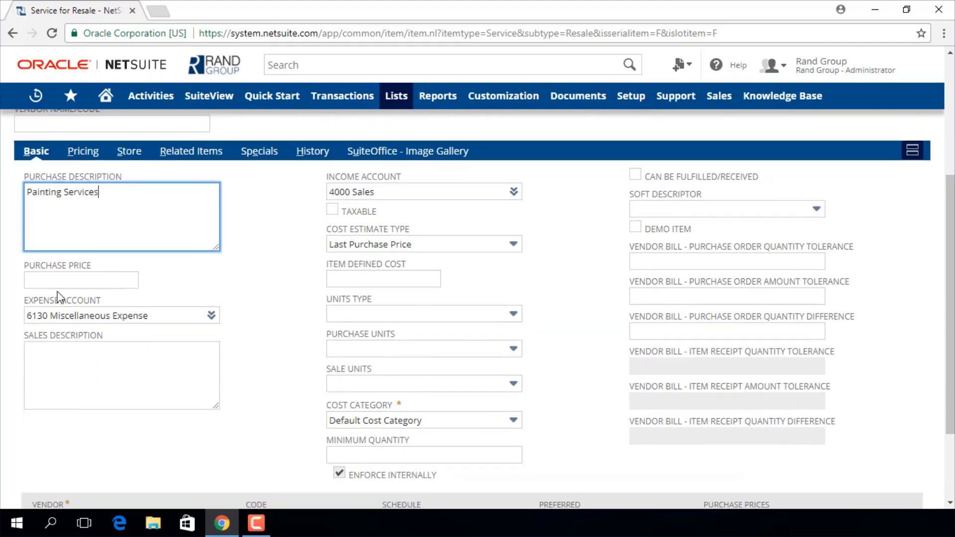
click(515, 316)
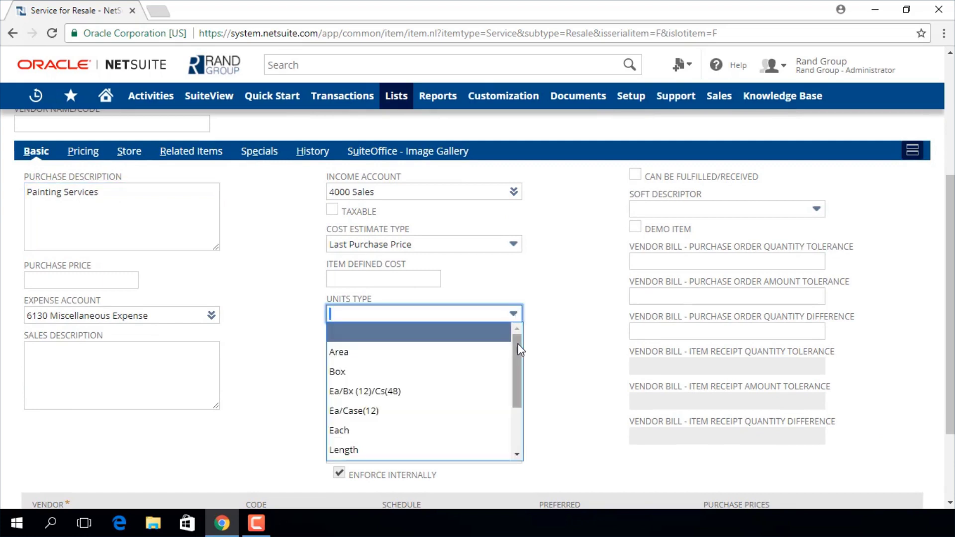
drag(520, 348, 514, 398)
click(461, 417)
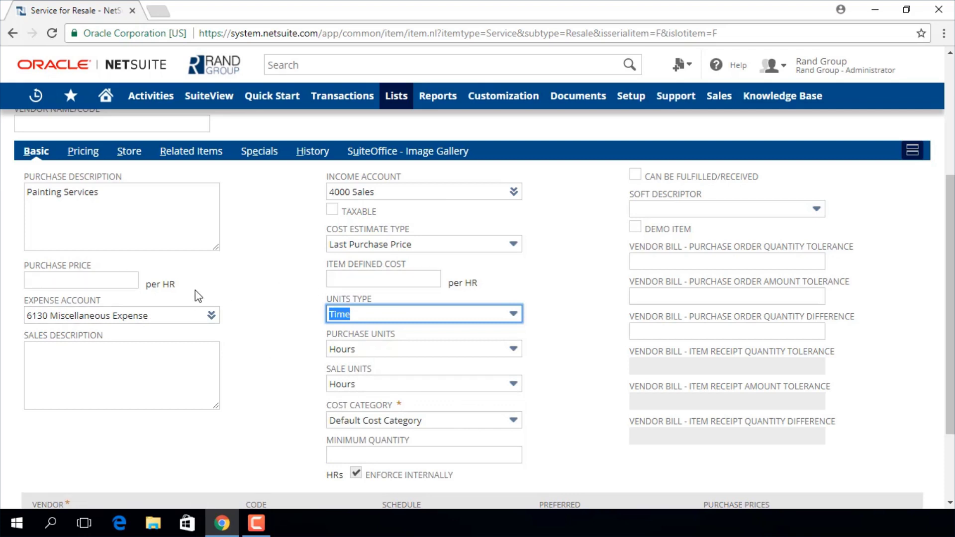
- Enter a purchase price of 15.00 per hour
click(70, 285)
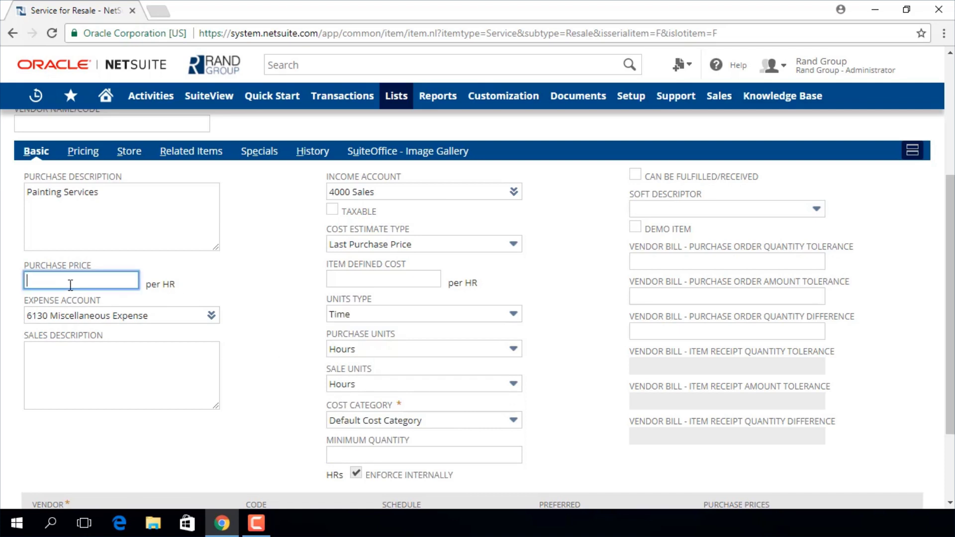
text(15)
key(Tab)
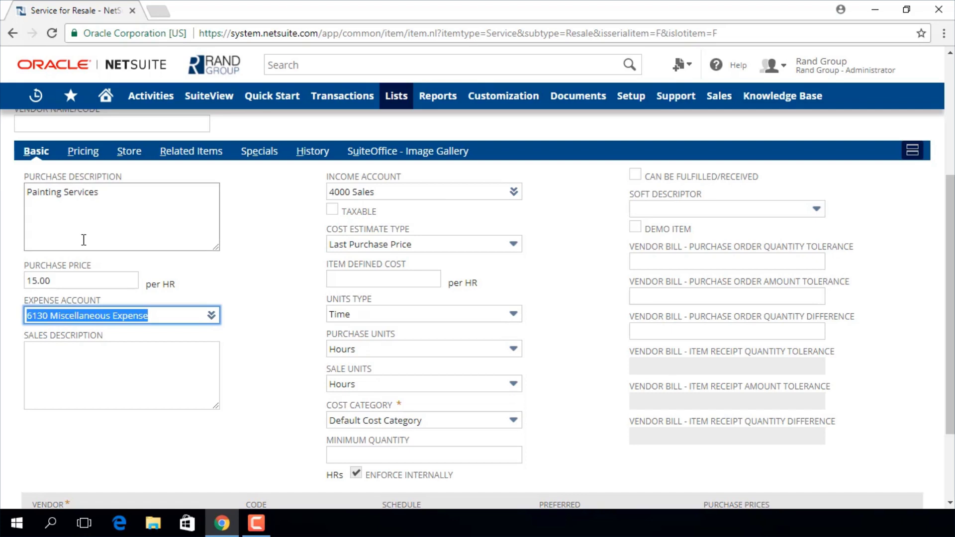
- Set the USD list price to 30.00, auto-filling discount levels 27.00, 25.50 and 28.50
click(81, 152)
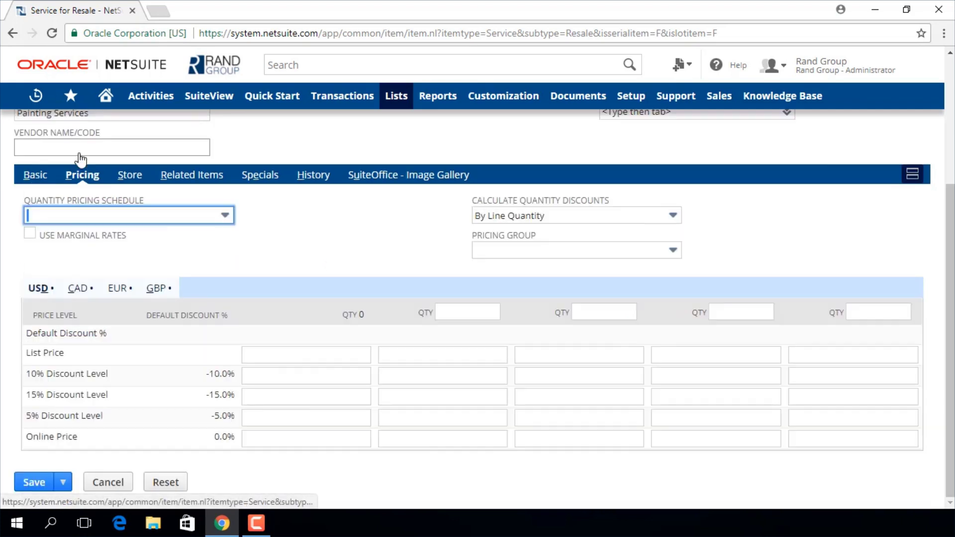
click(270, 356)
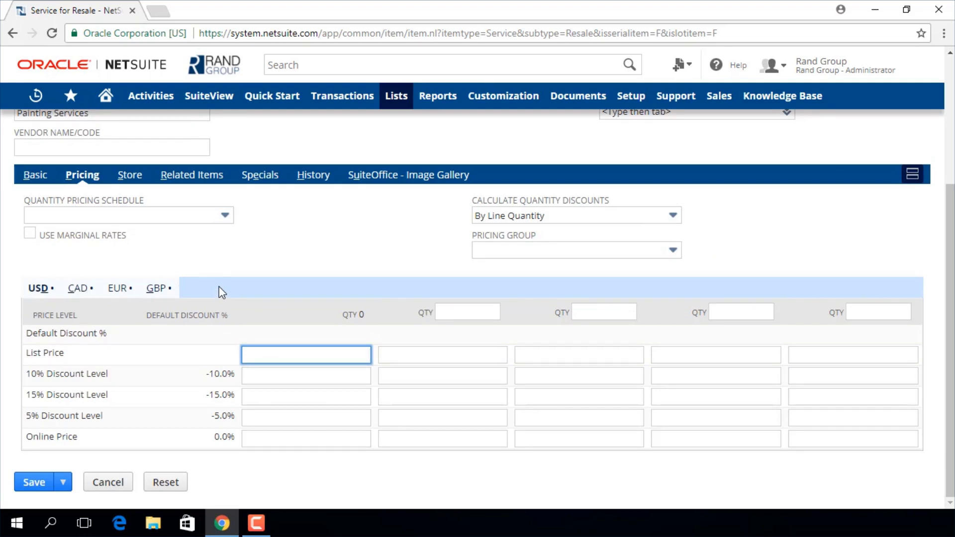
text(30)
key(Tab)
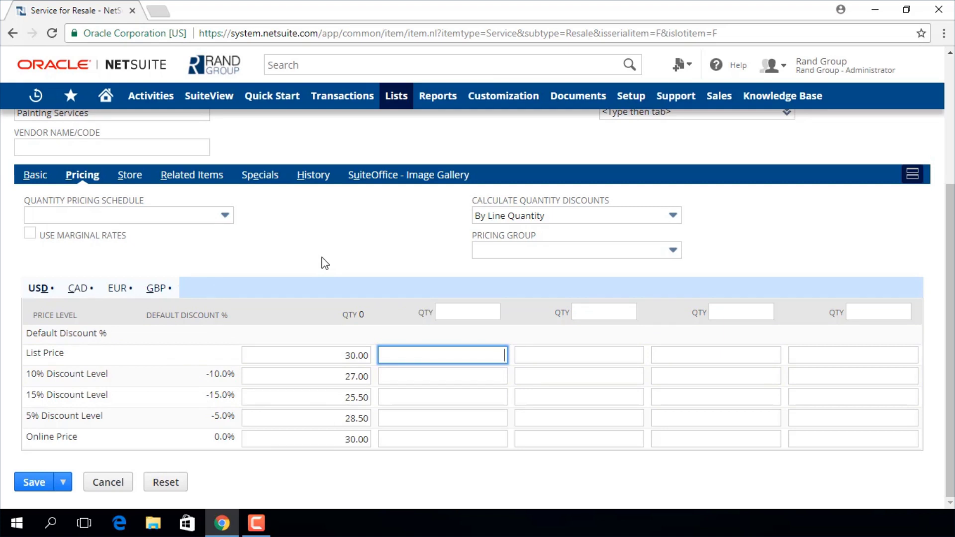
- Check the Store details (site Gill Inc.) and save the Painting item
click(128, 176)
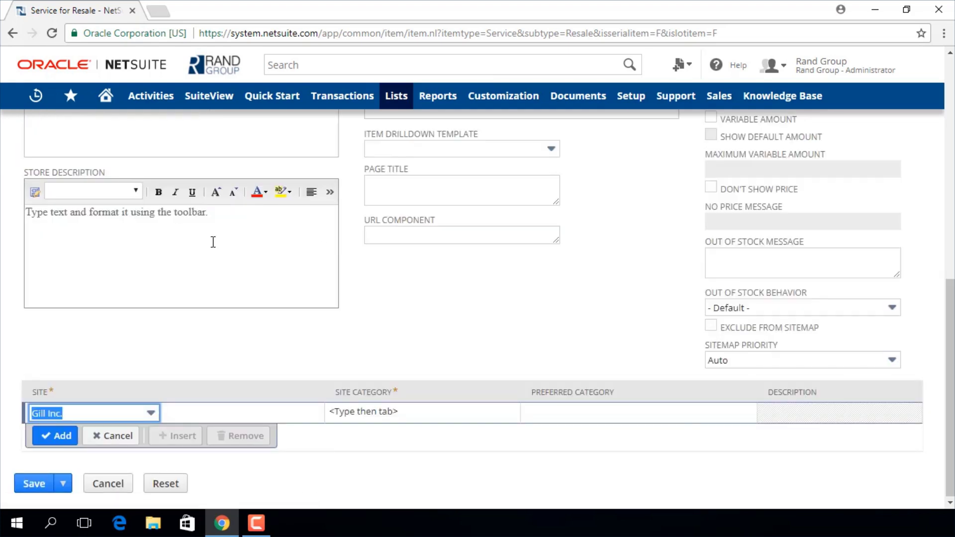
scroll(224, 246, up, 7)
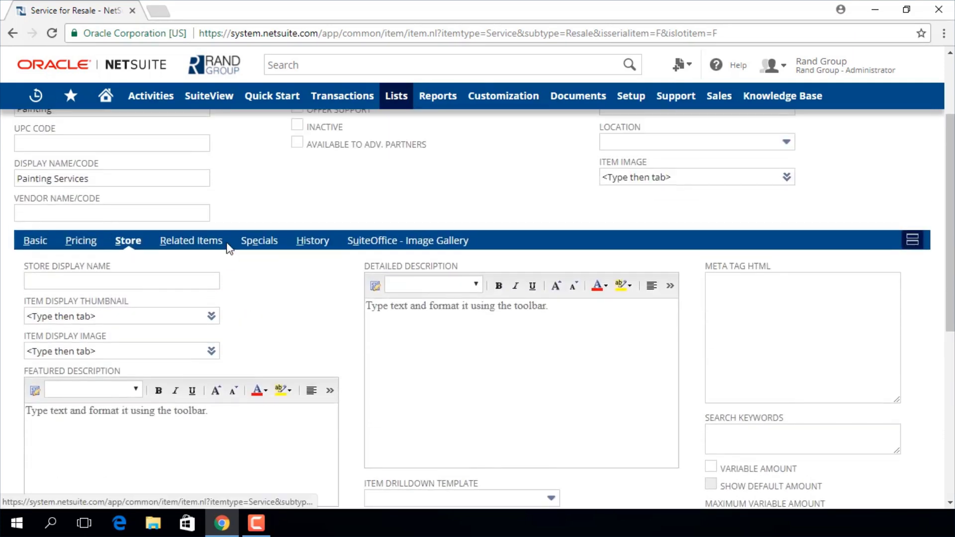
scroll(136, 316, down, 7)
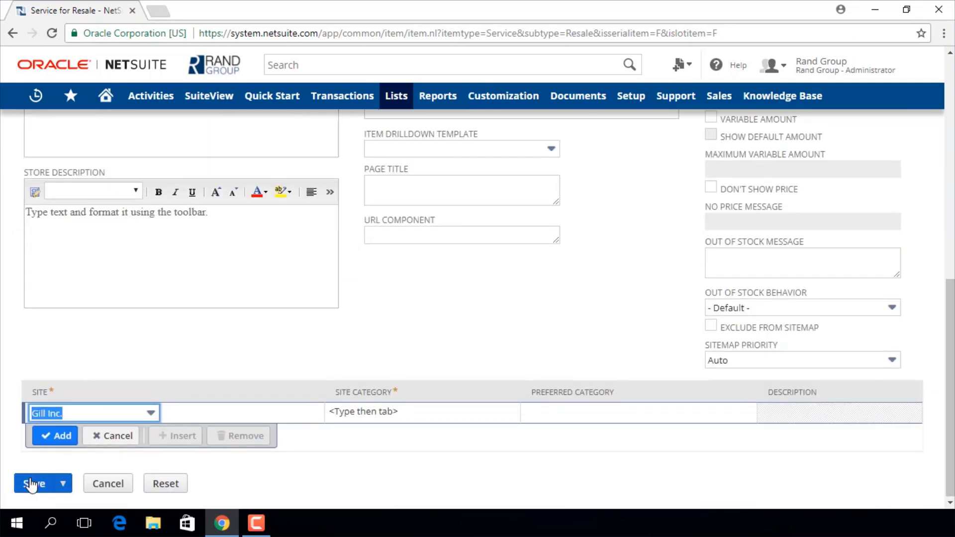
click(33, 488)
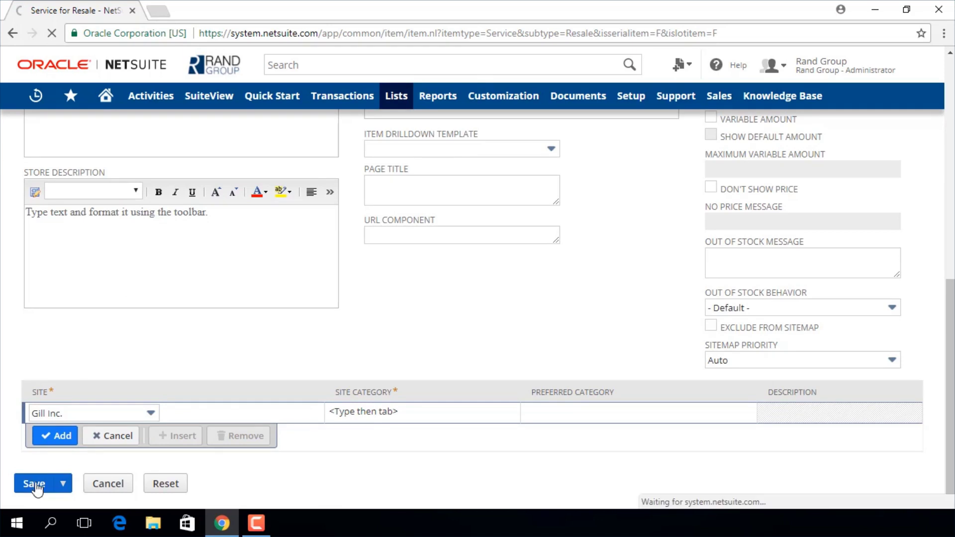